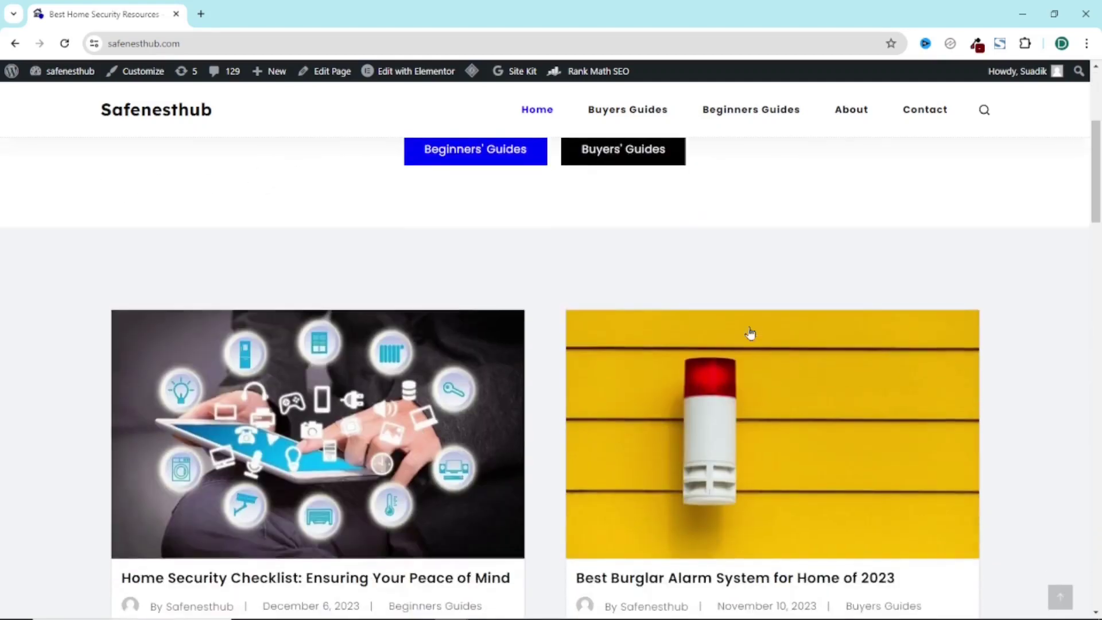
# On the Home Security Checklist post, confirm the image and selected Introduction text still allow right-click.
pyautogui.click(339, 380)
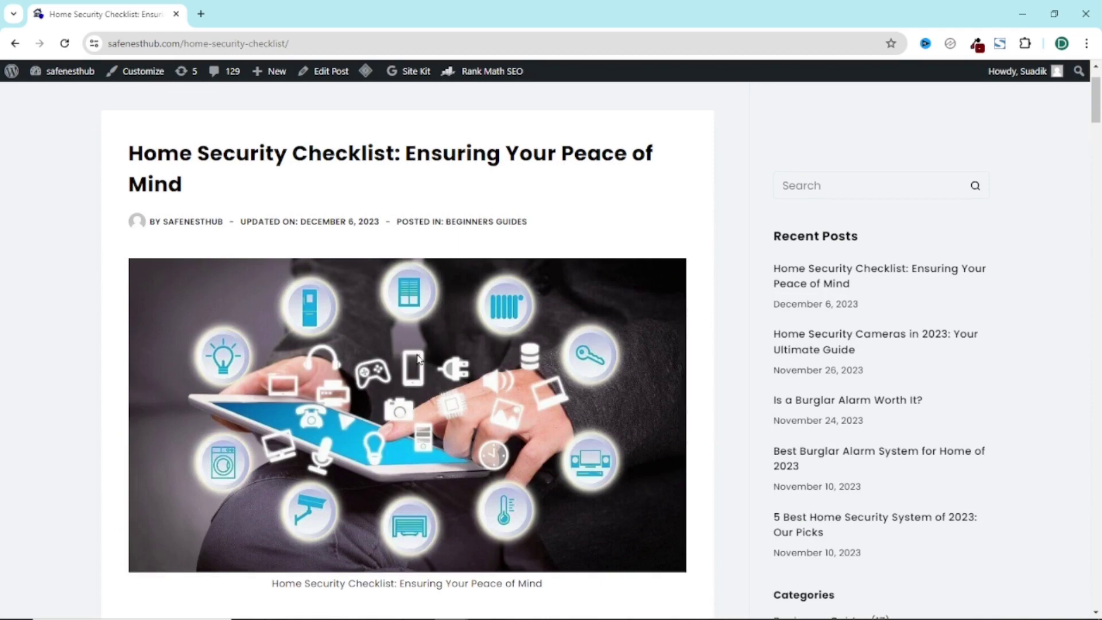
pyautogui.rightClick(418, 359)
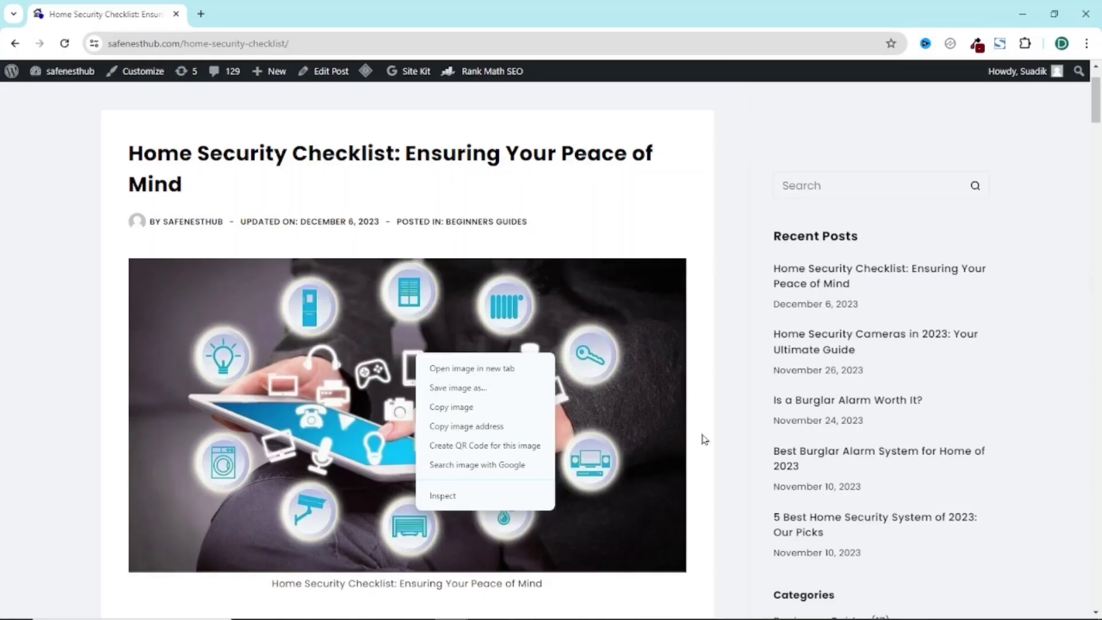
pyautogui.scroll(-7, 929, 396)
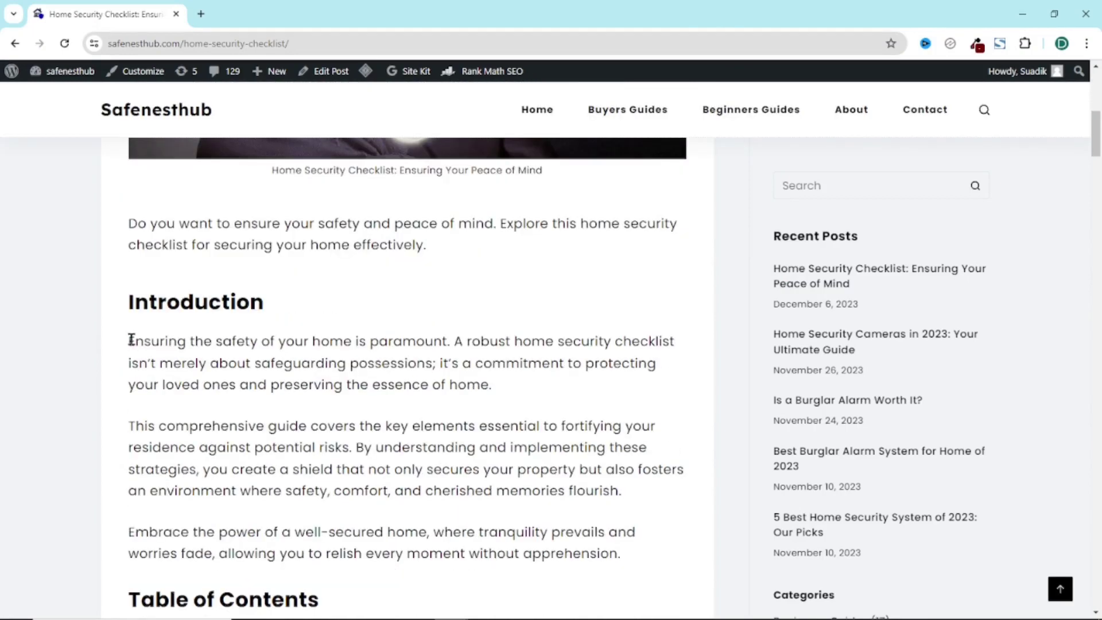
pyautogui.moveTo(128, 339); pyautogui.dragTo(551, 516)
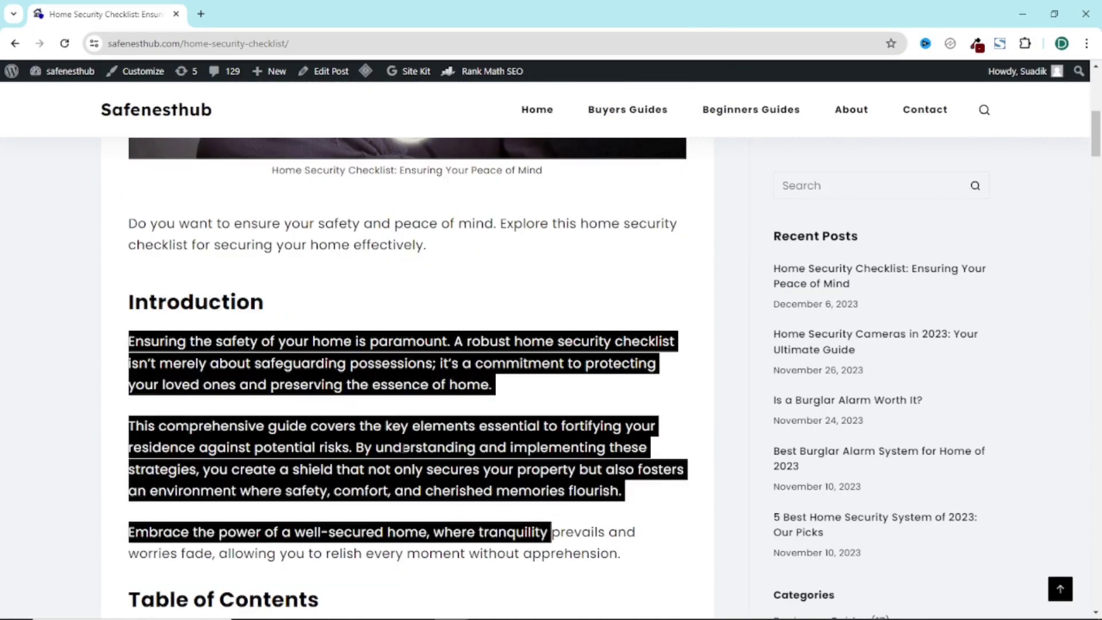
pyautogui.rightClick(405, 451)
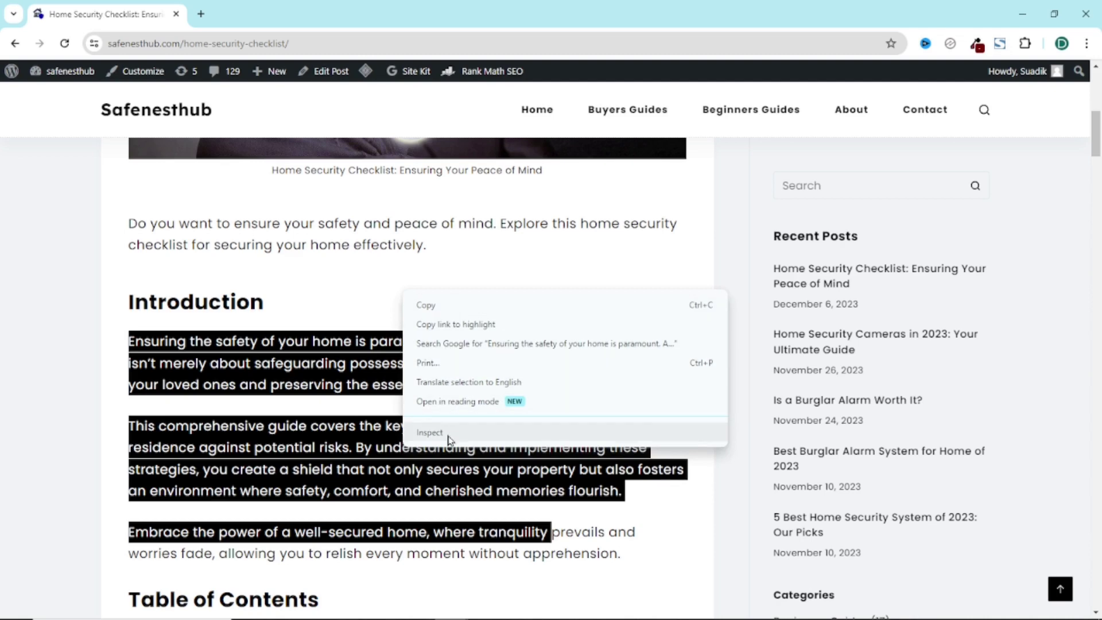
pyautogui.click(317, 410)
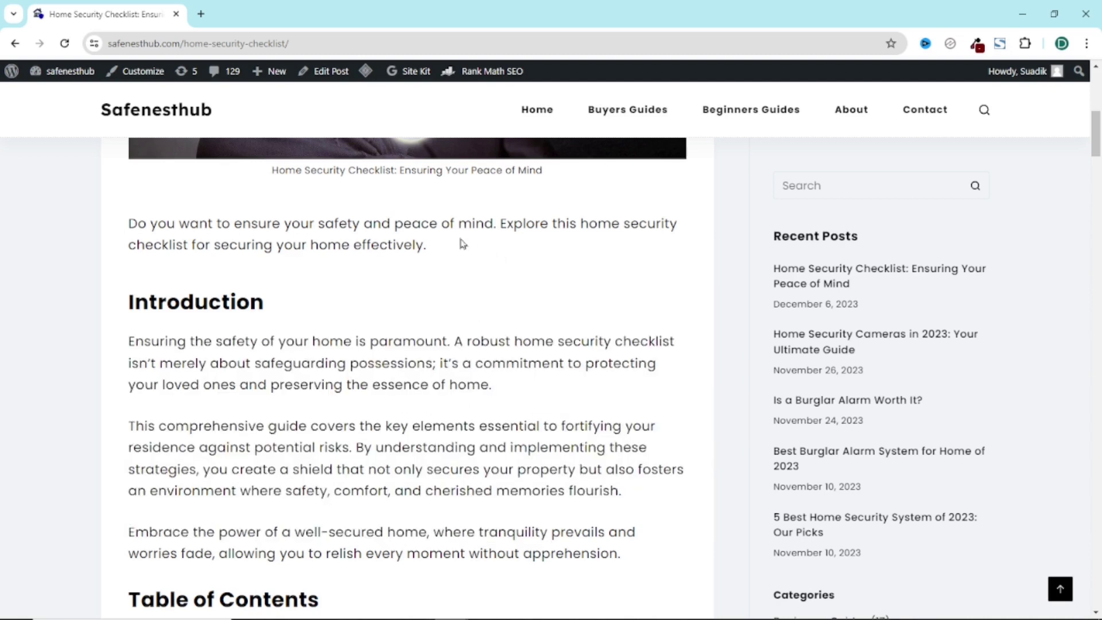
# Use the Safenesthub logo to load the home page and scroll through its post listings.
pyautogui.scroll(3, 402, 384)
pyautogui.scroll(1, 403, 388)
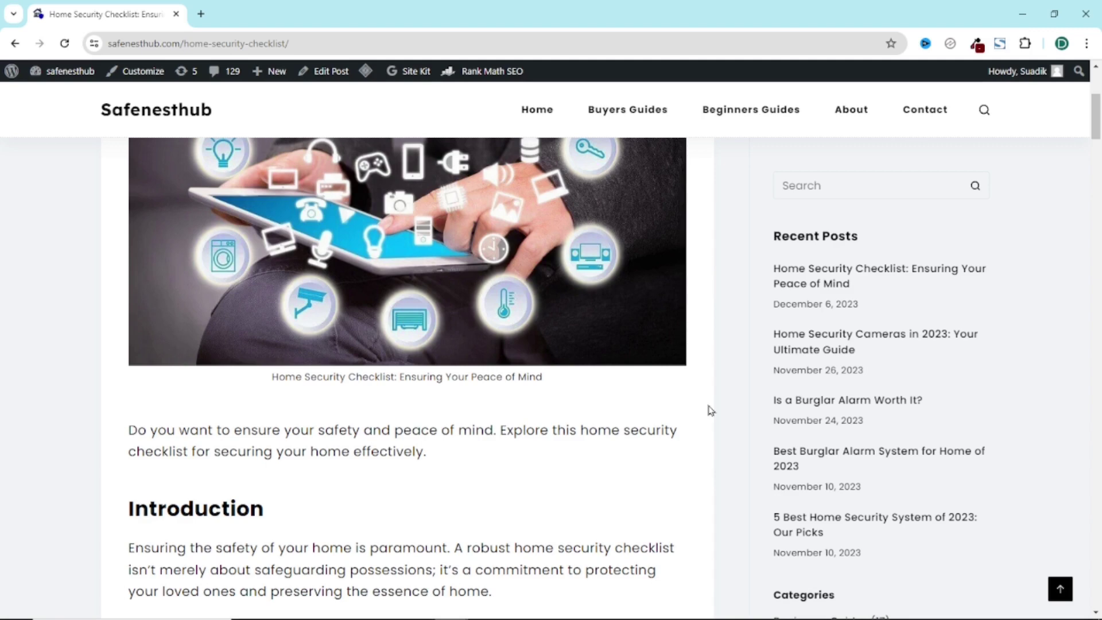
pyautogui.scroll(5, 712, 416)
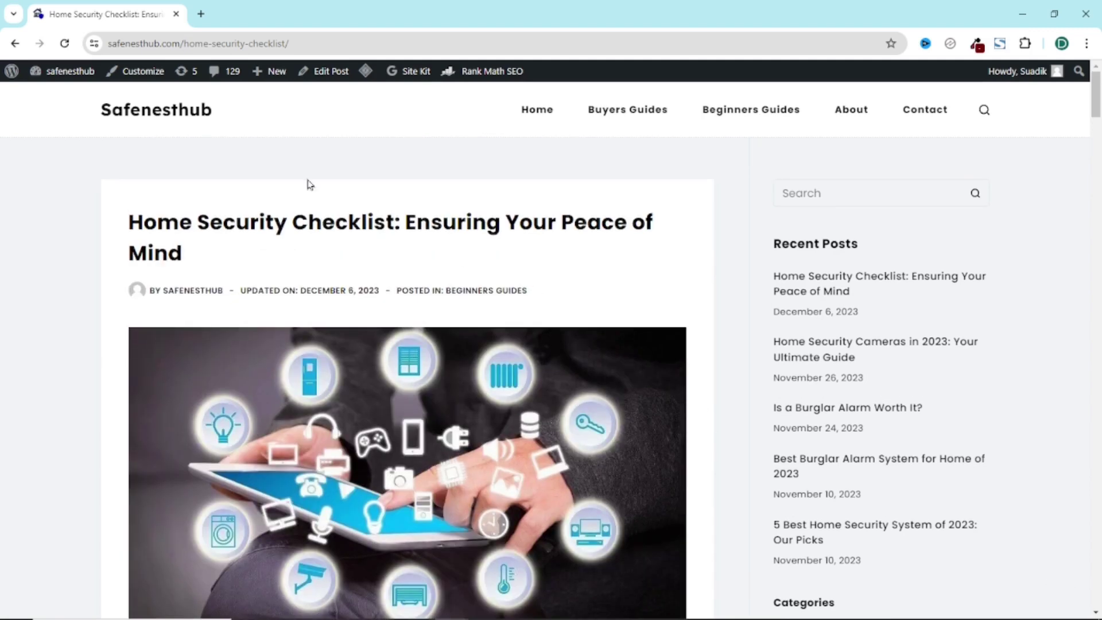
pyautogui.click(174, 123)
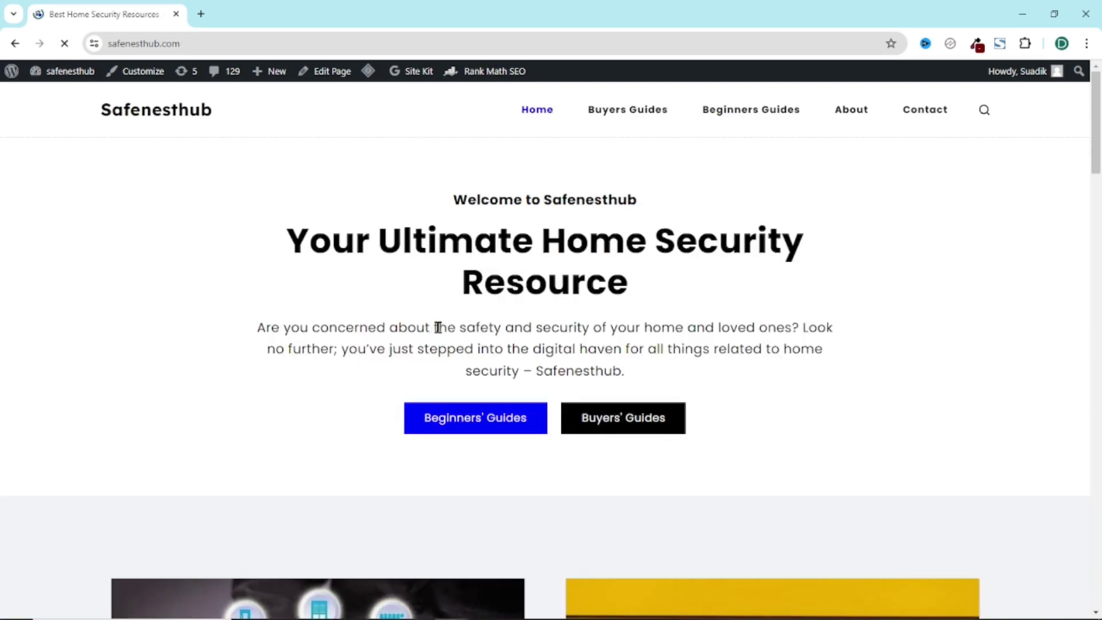
pyautogui.scroll(-10, 439, 328)
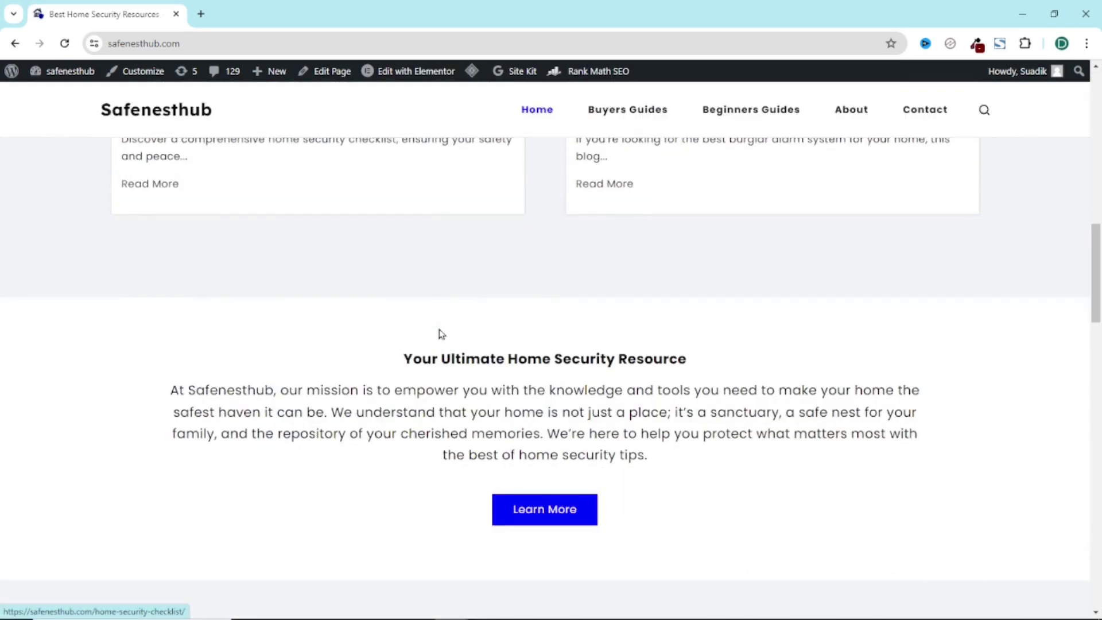
pyautogui.scroll(-12, 441, 334)
pyautogui.scroll(2, 441, 335)
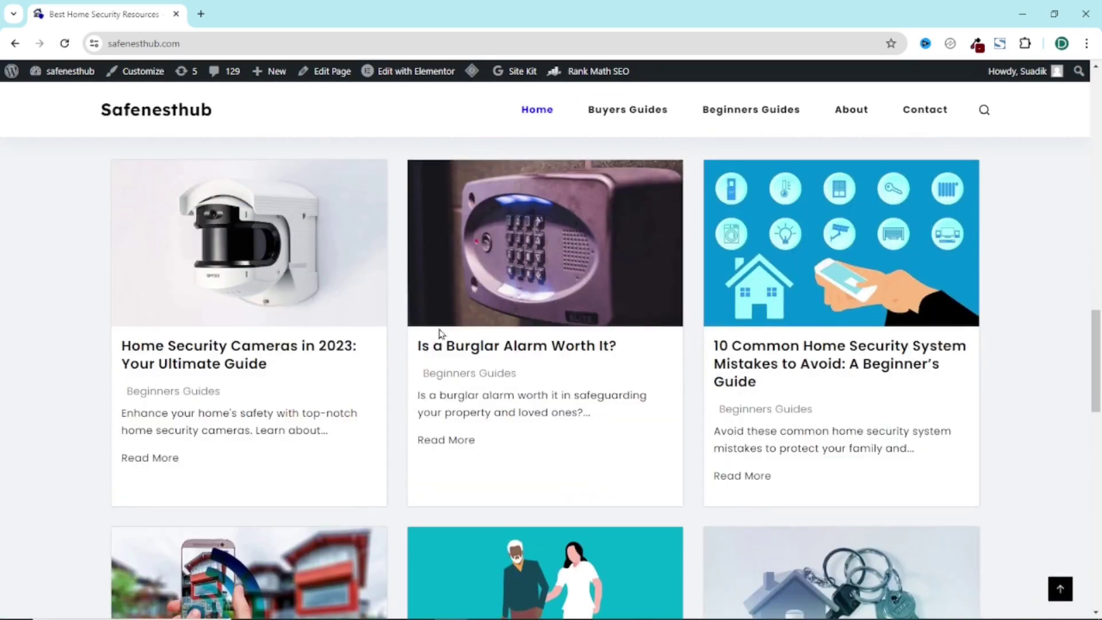
pyautogui.scroll(-7, 441, 334)
pyautogui.scroll(7, 442, 333)
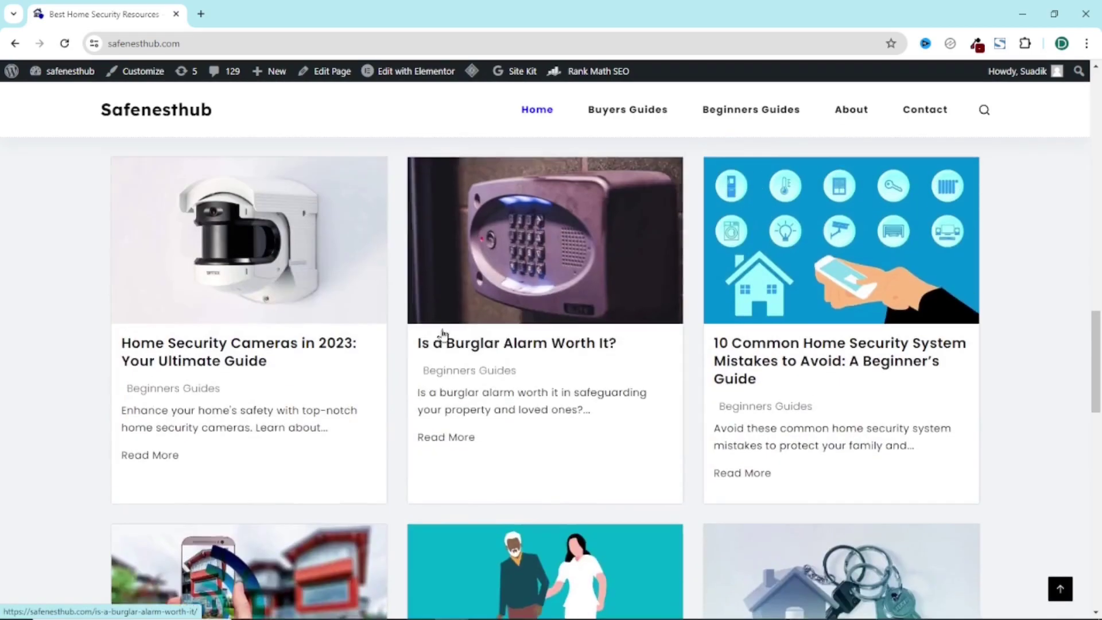
pyautogui.scroll(2, 443, 334)
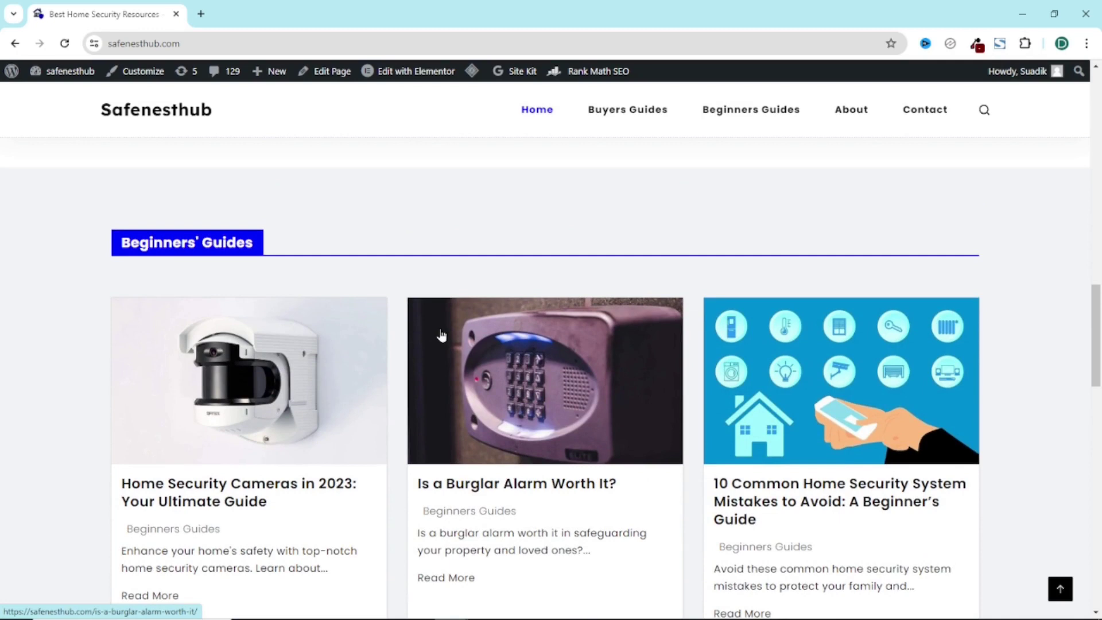
pyautogui.scroll(12, 441, 334)
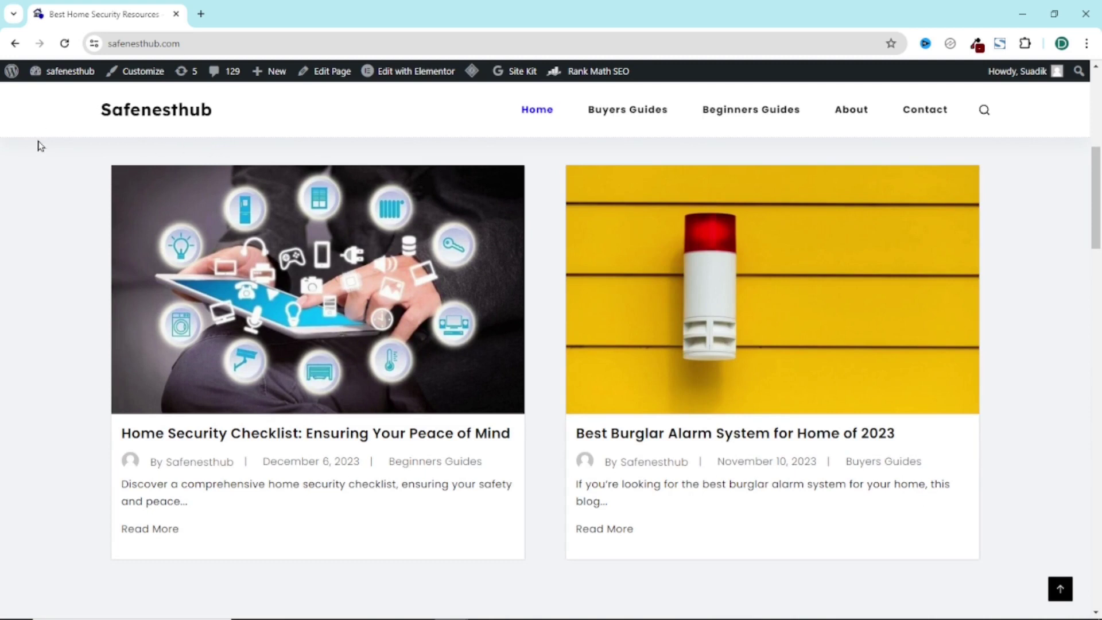
# Go from the admin dashboard to the Add Plugins page.
pyautogui.moveTo(66, 76)
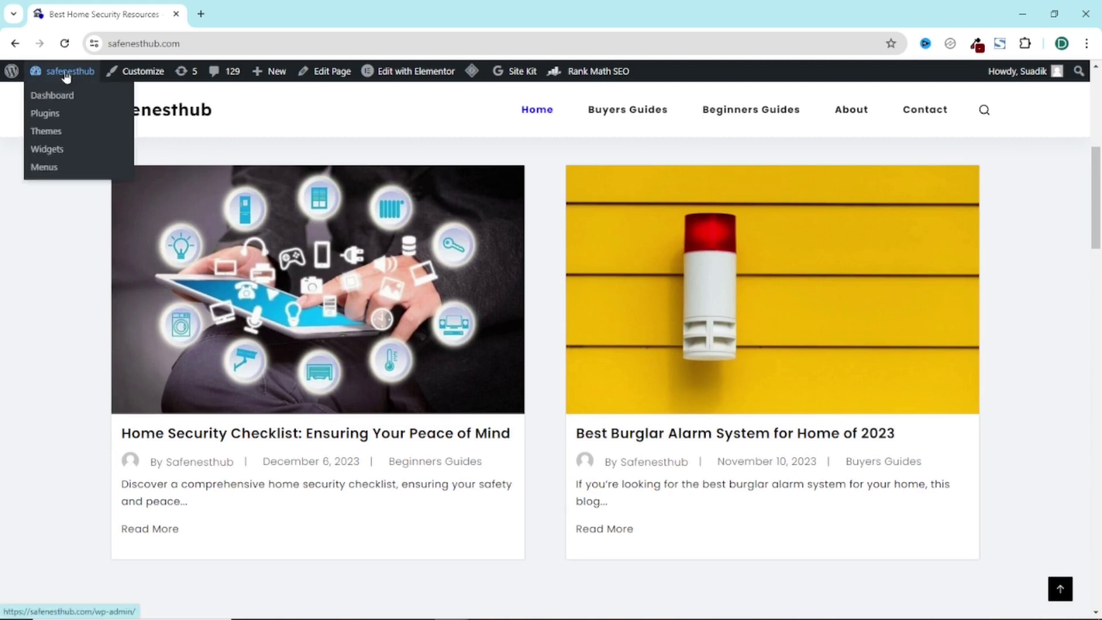
pyautogui.click(66, 76)
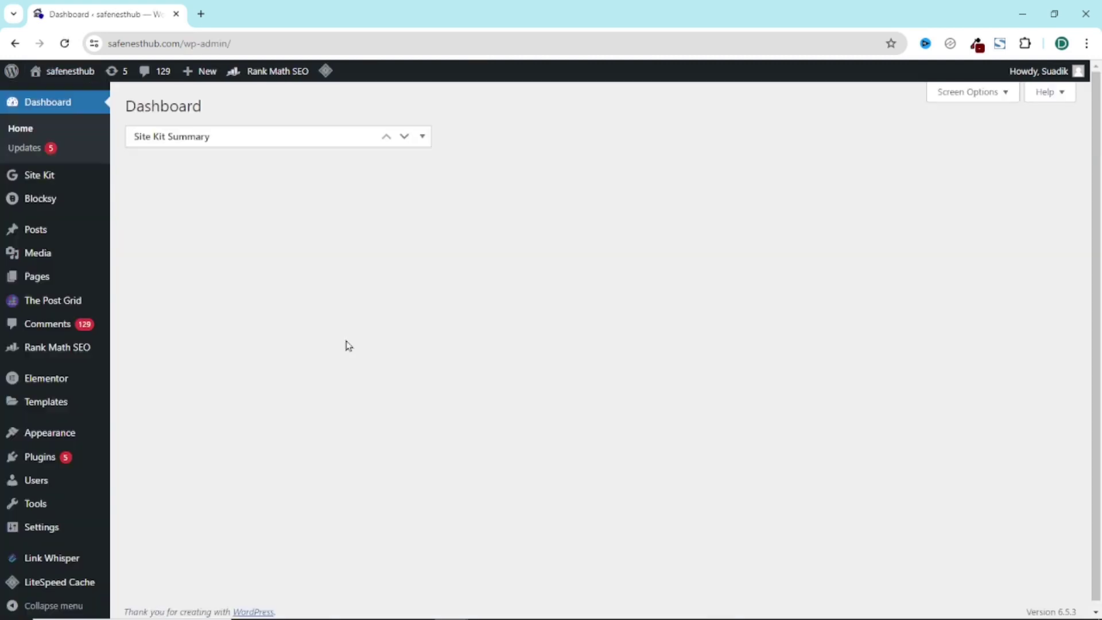
pyautogui.moveTo(45, 461)
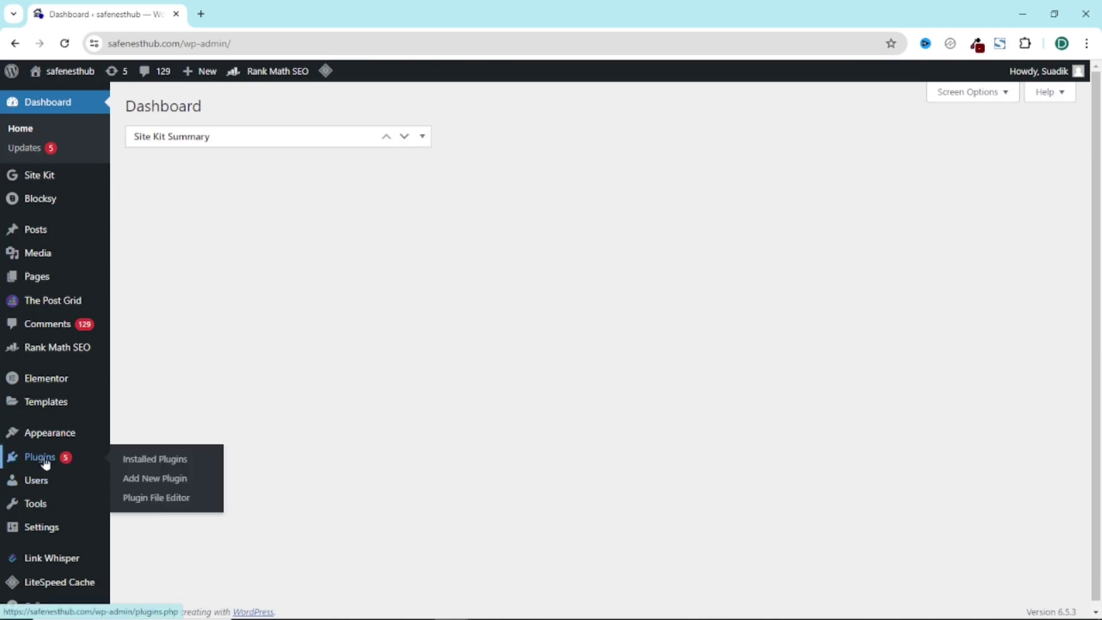
pyautogui.click(159, 483)
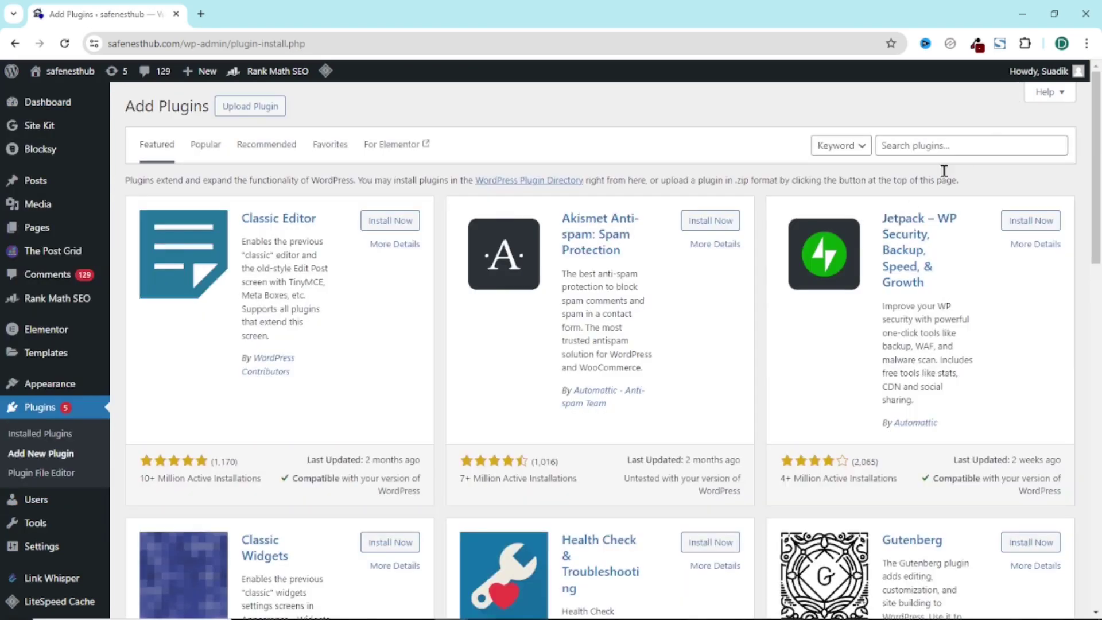
# Search the plugin directory for 'code', then install and activate Code Snippets.
pyautogui.click(988, 143)
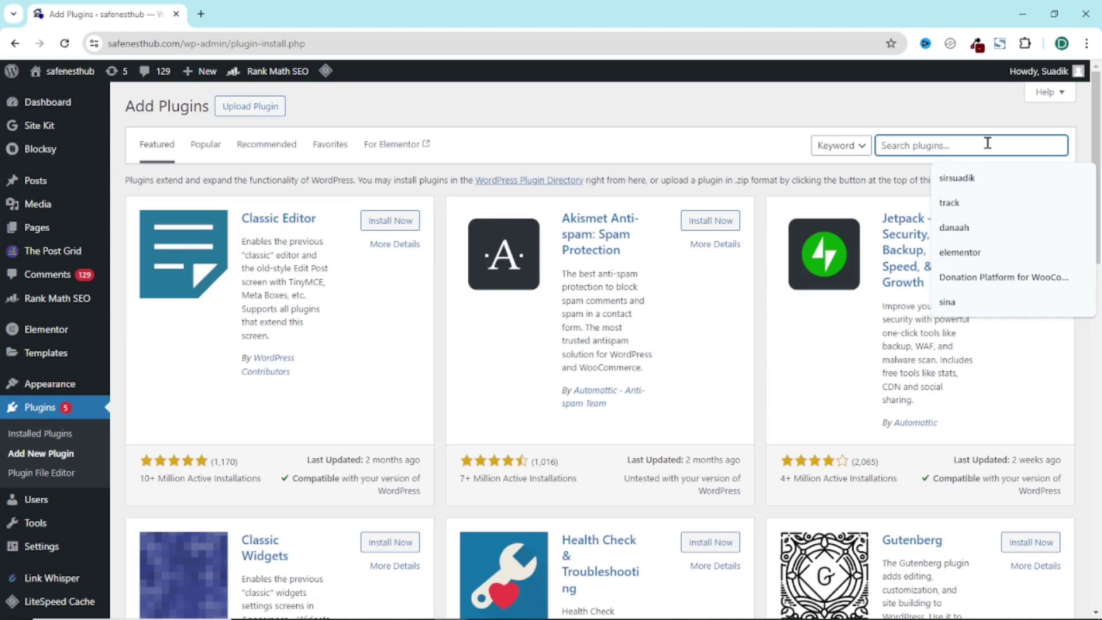
pyautogui.write('code')
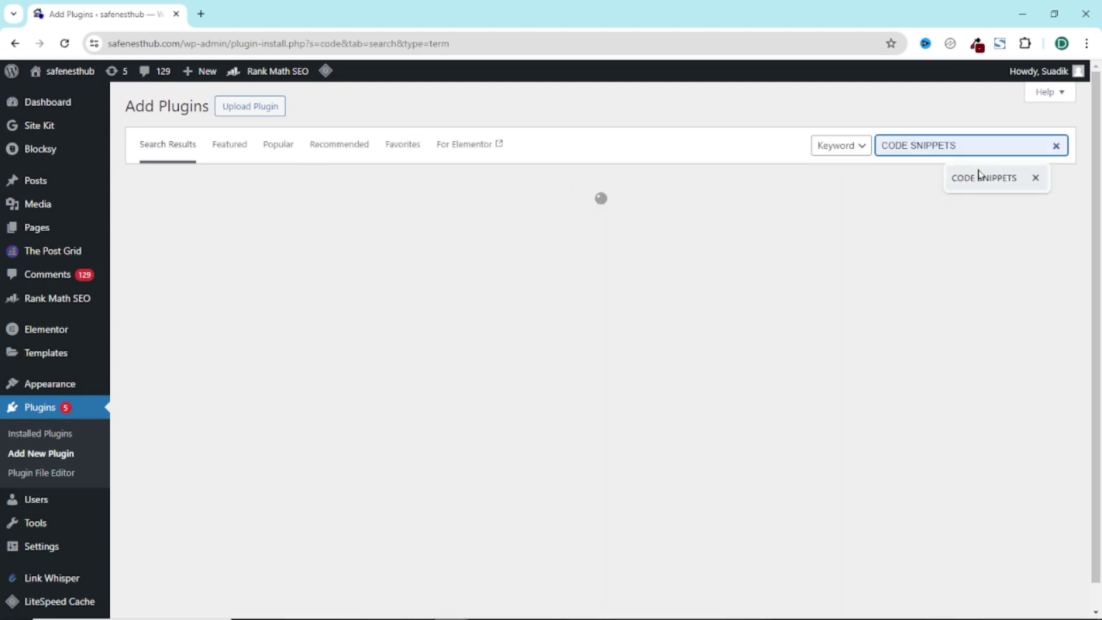
pyautogui.click(978, 177)
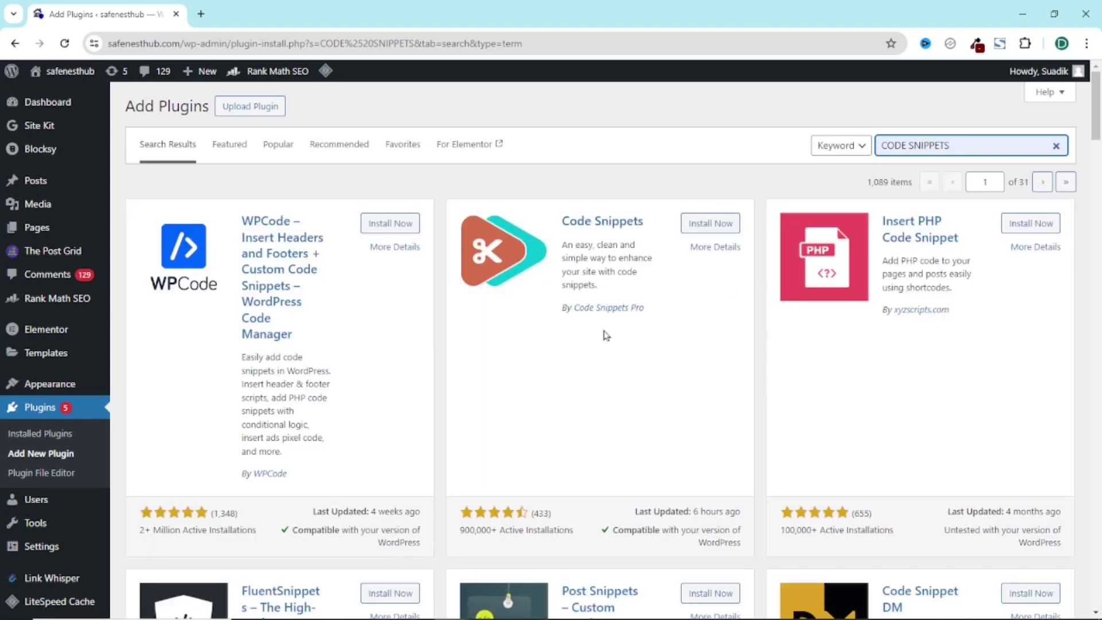
pyautogui.click(716, 226)
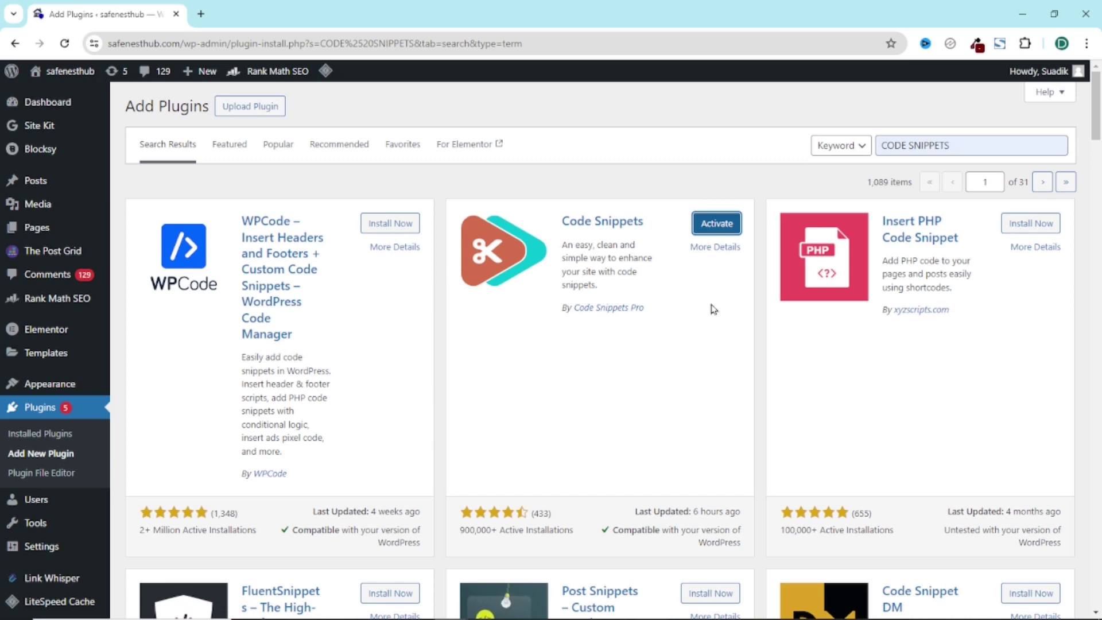
pyautogui.click(715, 230)
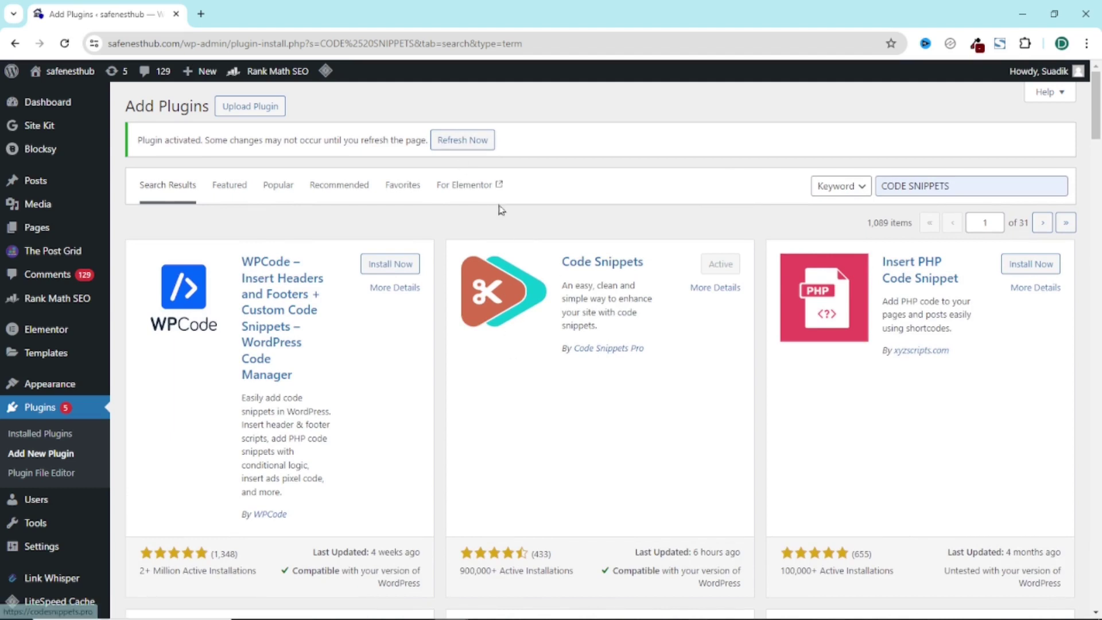
# Reload, add a new snippet under Snippets > Add New, and title it 'Disable right click and text selection'.
pyautogui.click(459, 140)
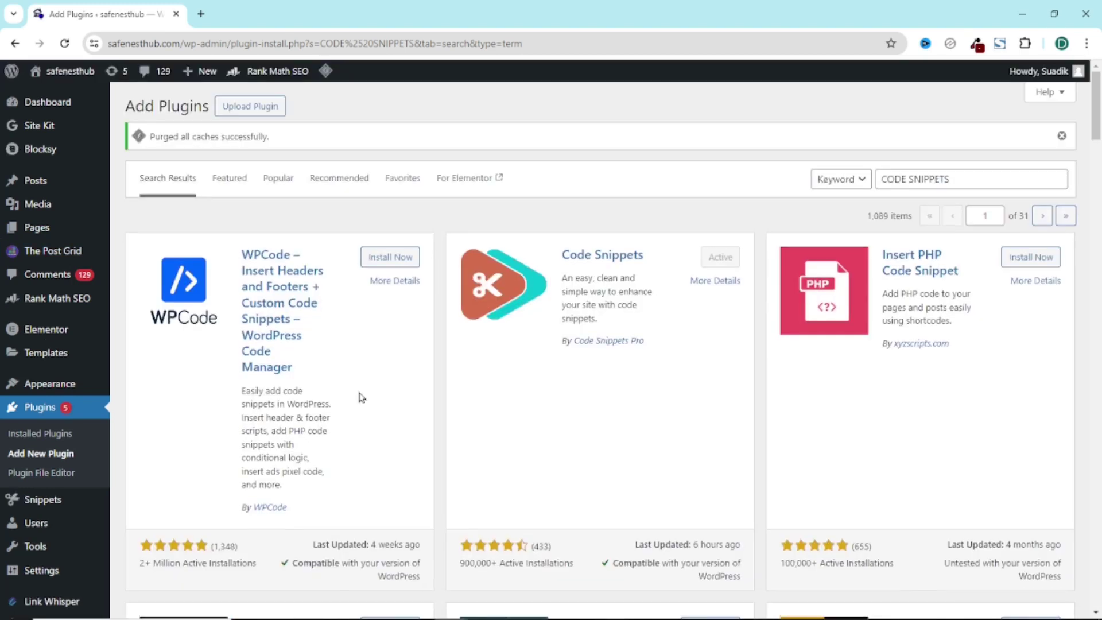
pyautogui.moveTo(8, 509)
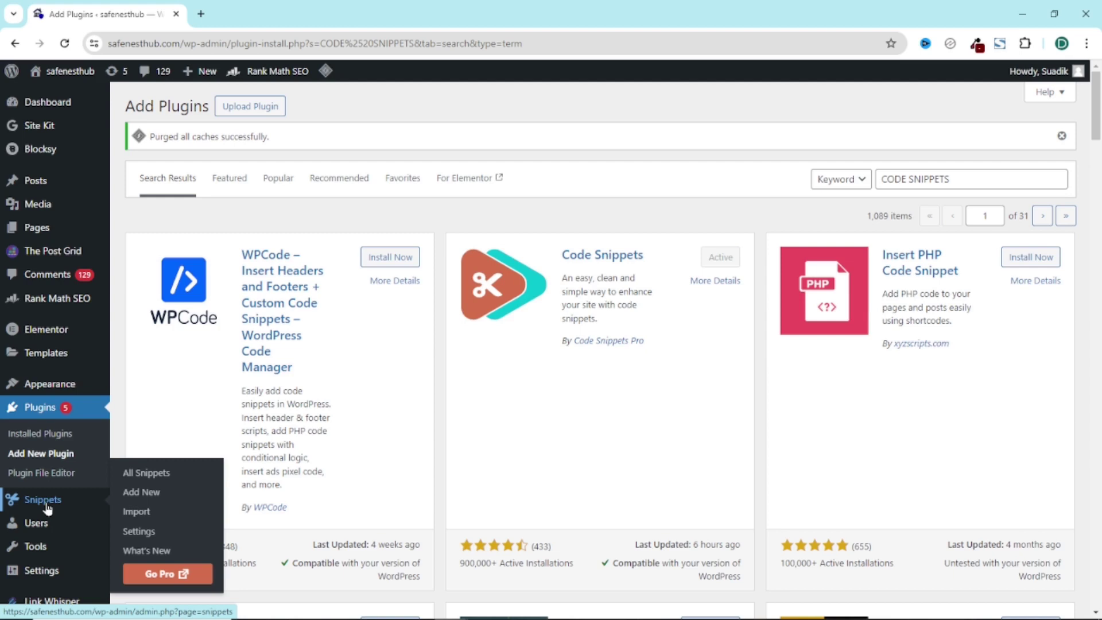
pyautogui.click(148, 497)
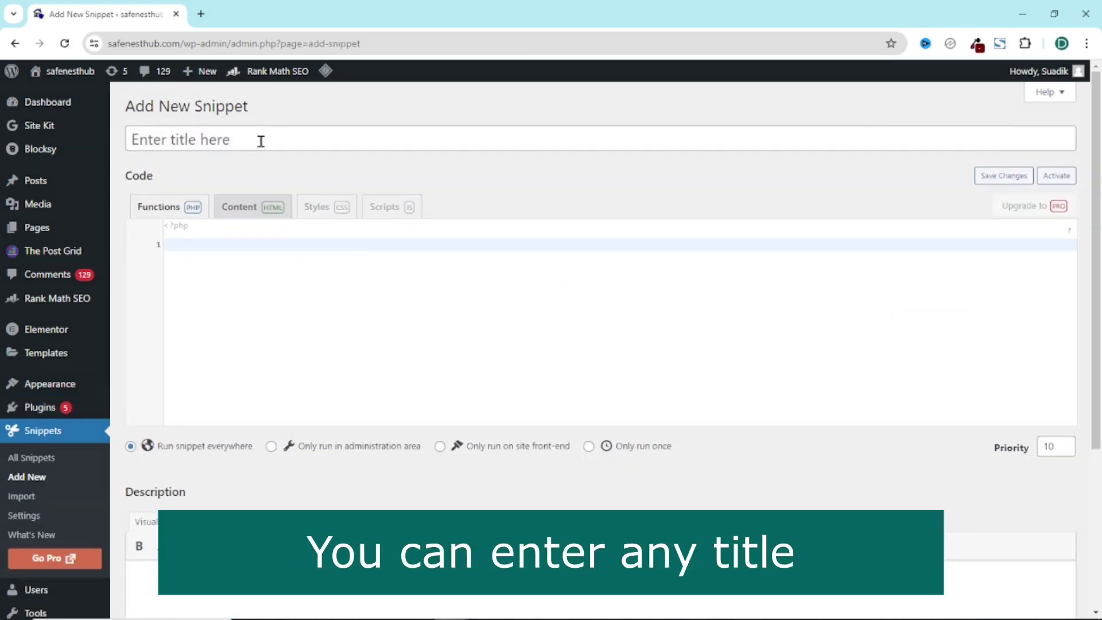
pyautogui.click(266, 136)
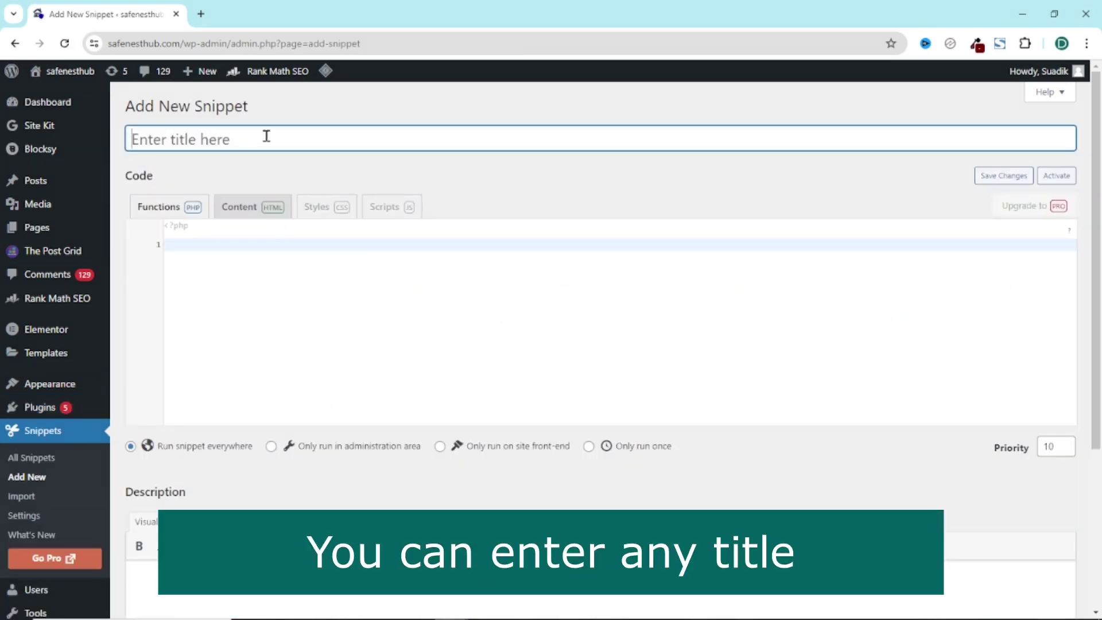
pyautogui.write('Disable ')
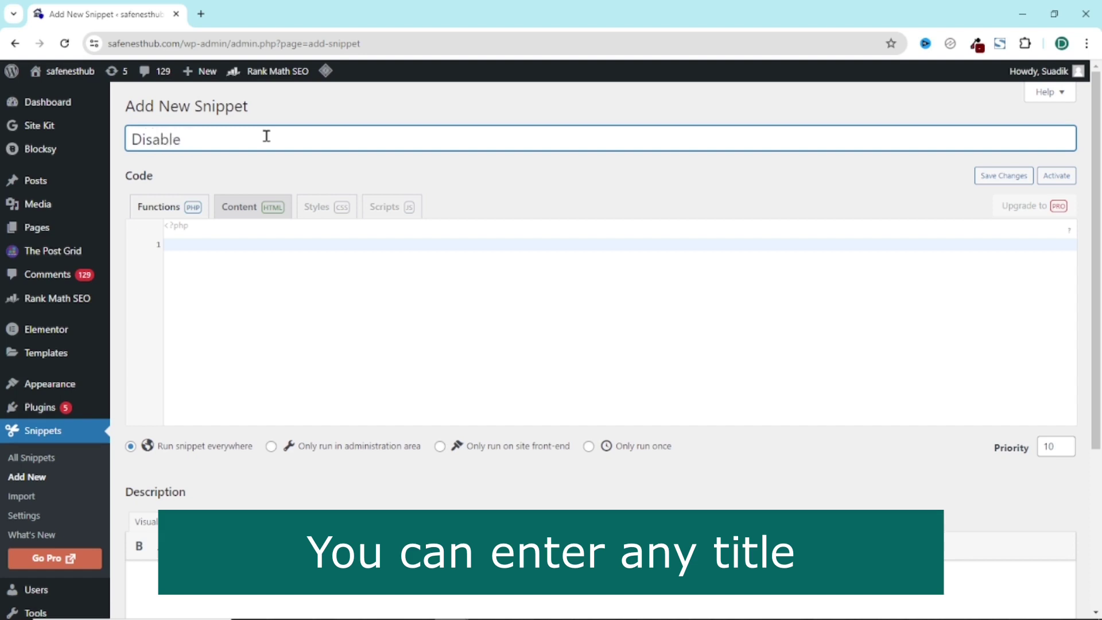
pyautogui.write('right click and tex')
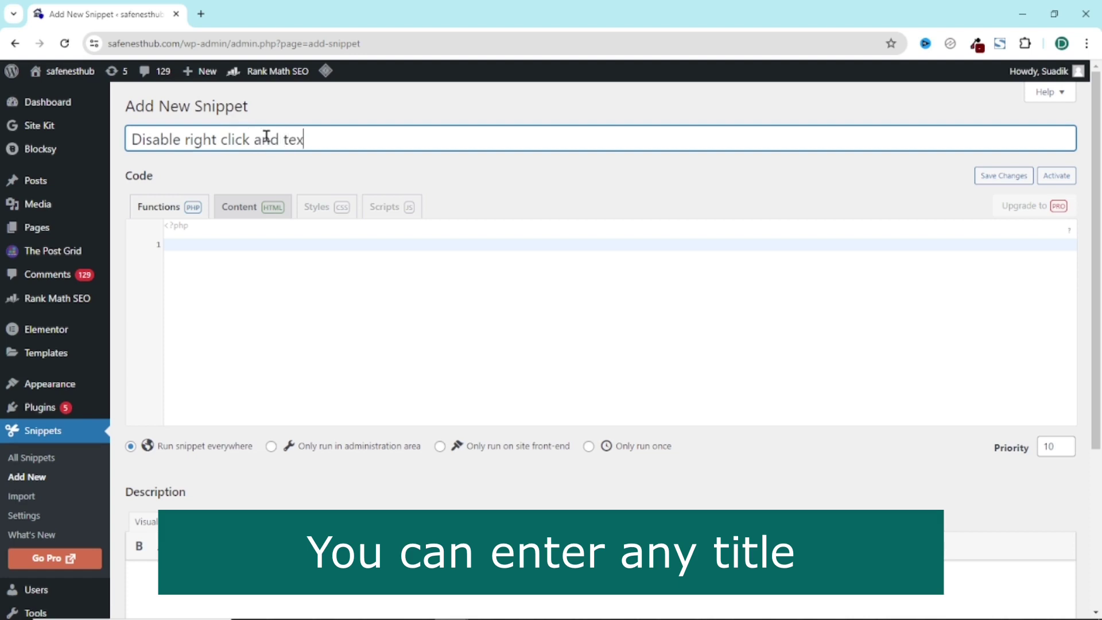
pyautogui.write('t selection')
pyautogui.click(231, 242)
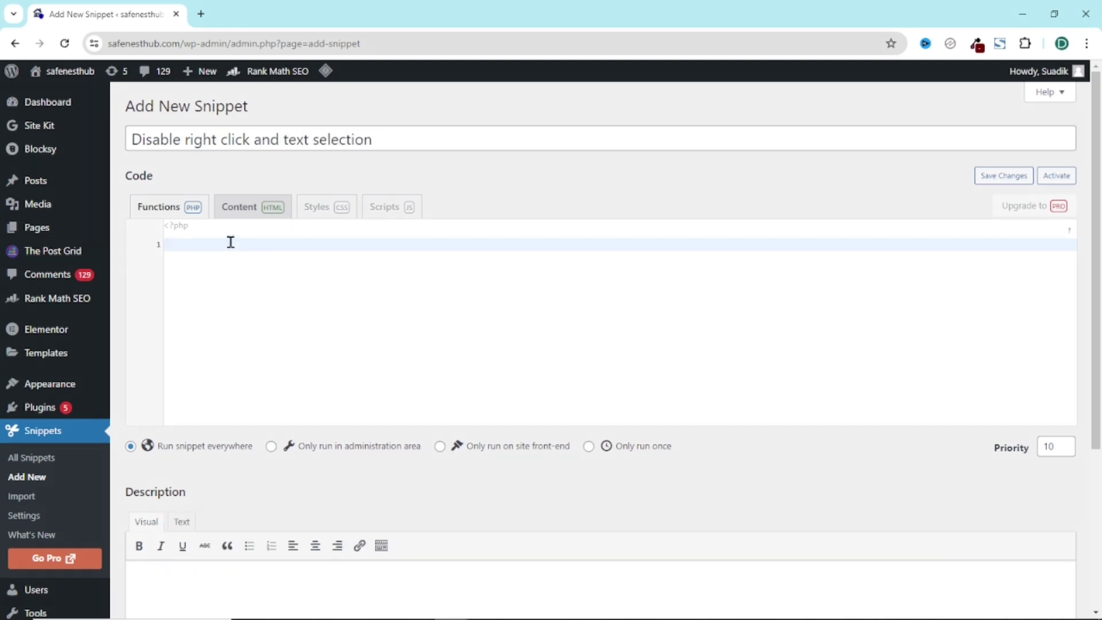
# Paste the PHP blocking code, use Save Changes and Activate, then visit the live site.
pyautogui.write('function disable_right_click_text_selection() { echo \'<script> // Disable right-click document.addEventListener("contextmenu", function(e) { e.preventDefault(); });  // Disable text selection document.addEventListener("selectstart", function(e) { e.preventDefault(); }); </script>\'; } add_action(\'wp_footer\', \'disable_right_click_text_selection\');')
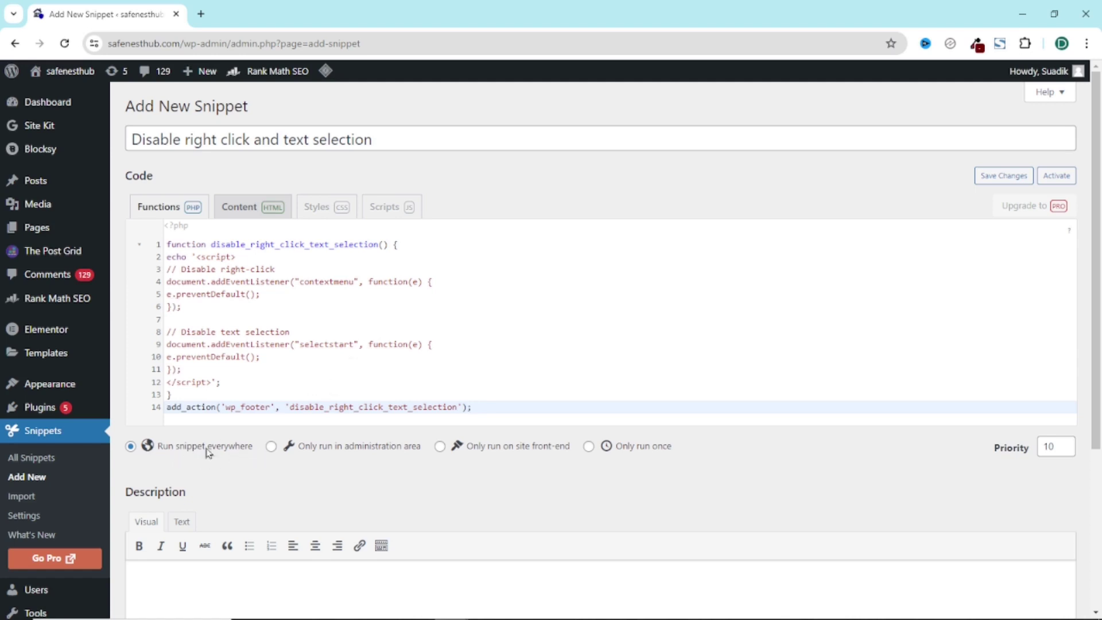
pyautogui.scroll(-4, 195, 450)
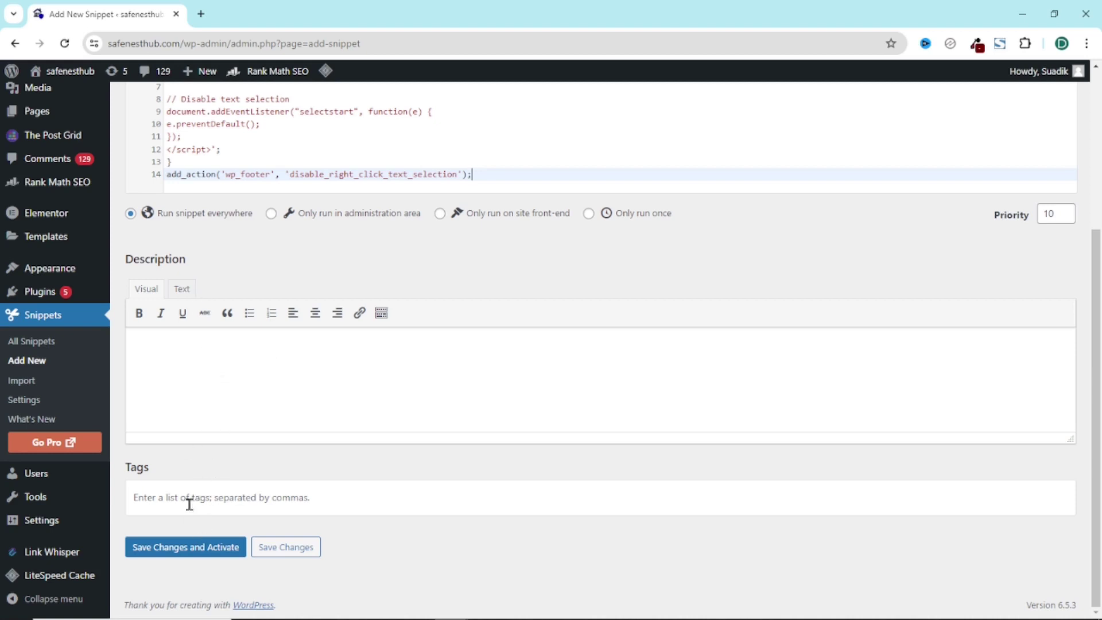
pyautogui.click(197, 551)
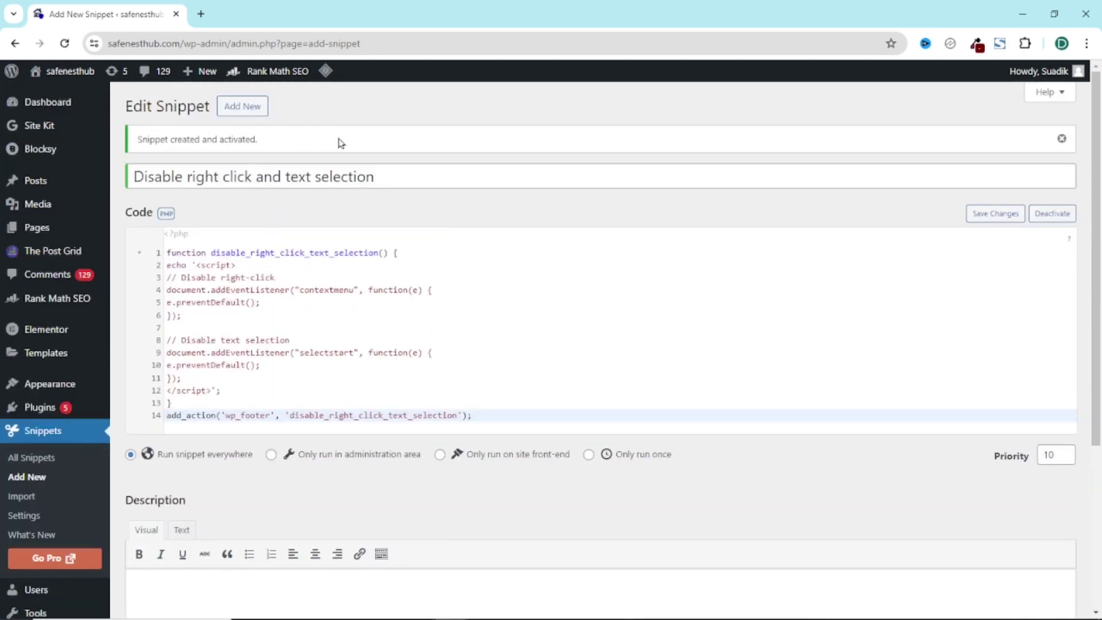
pyautogui.click(60, 74)
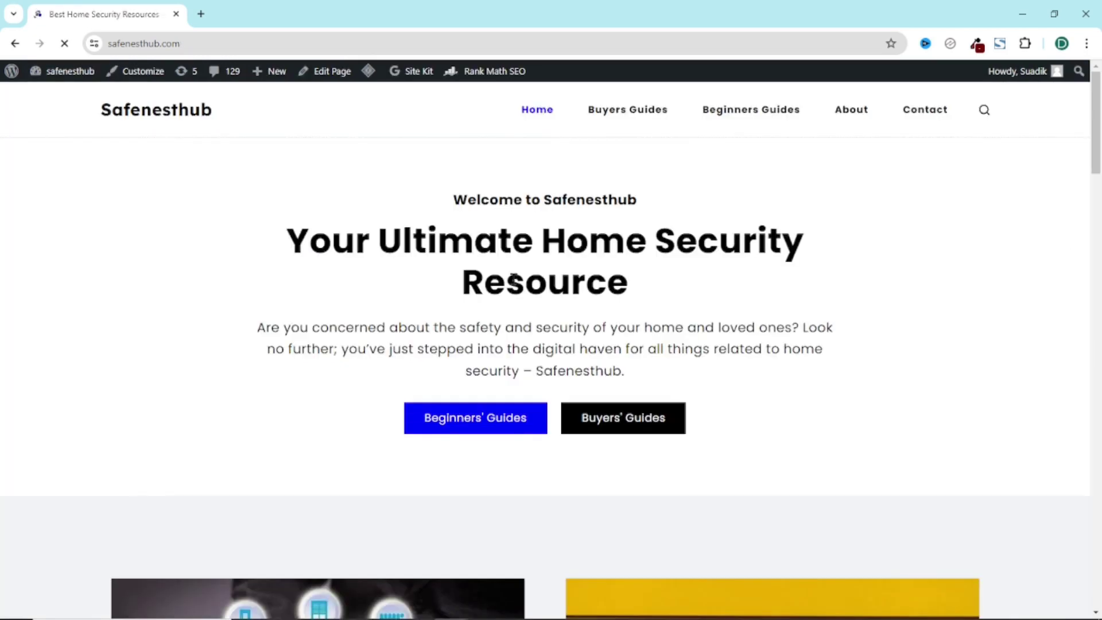
# Open the Home Security Checklist post from the home page and scroll through the article.
pyautogui.scroll(-8, 514, 278)
pyautogui.click(292, 206)
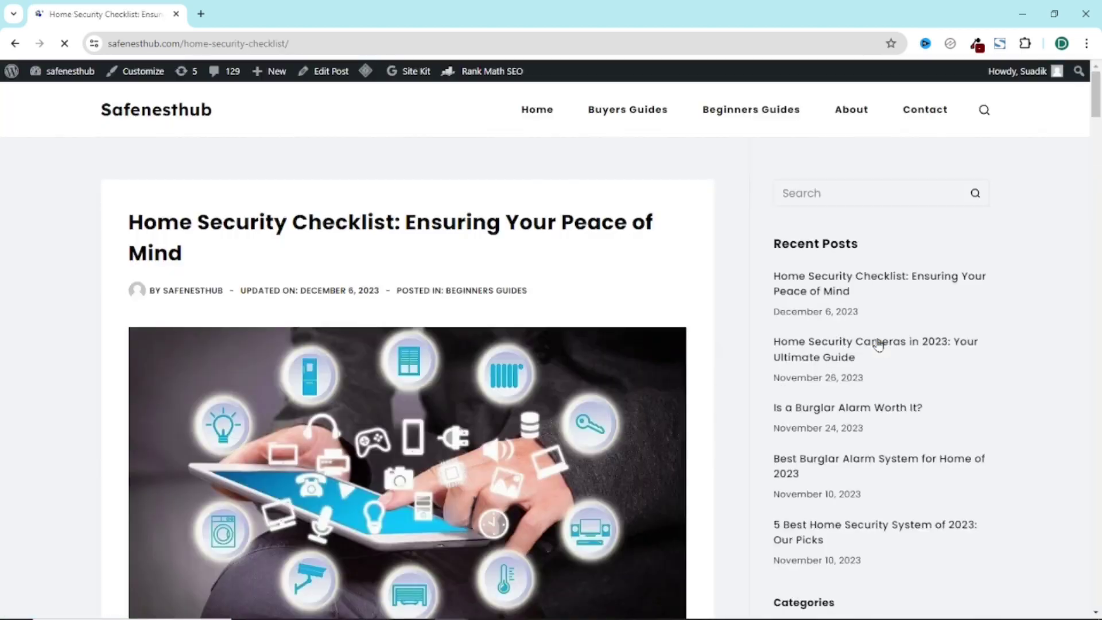
pyautogui.scroll(-3, 879, 344)
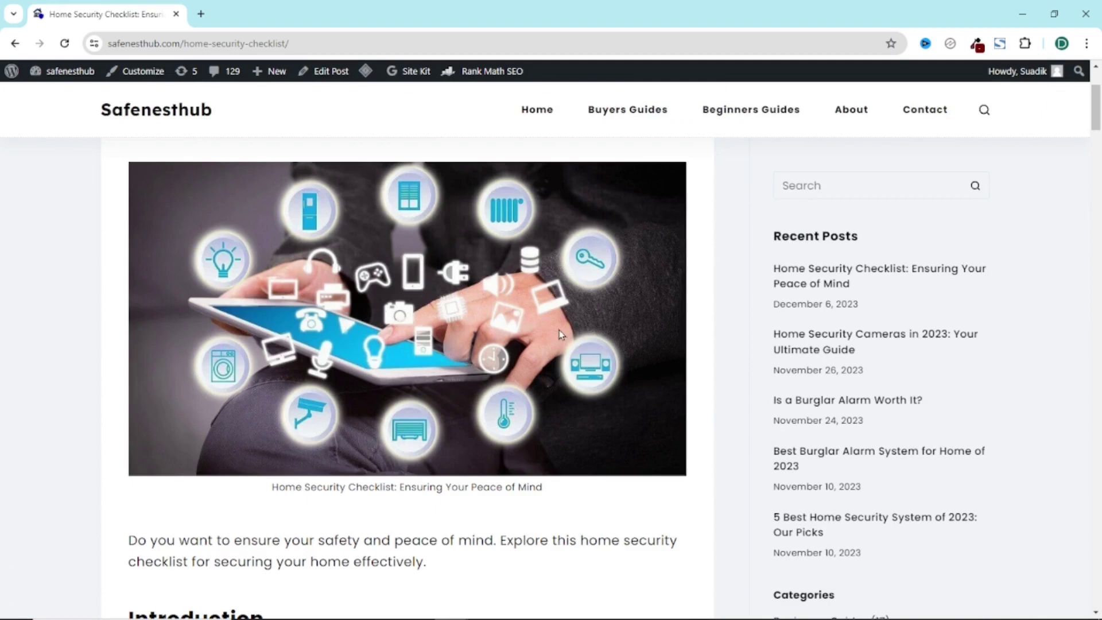
pyautogui.scroll(-5, 321, 404)
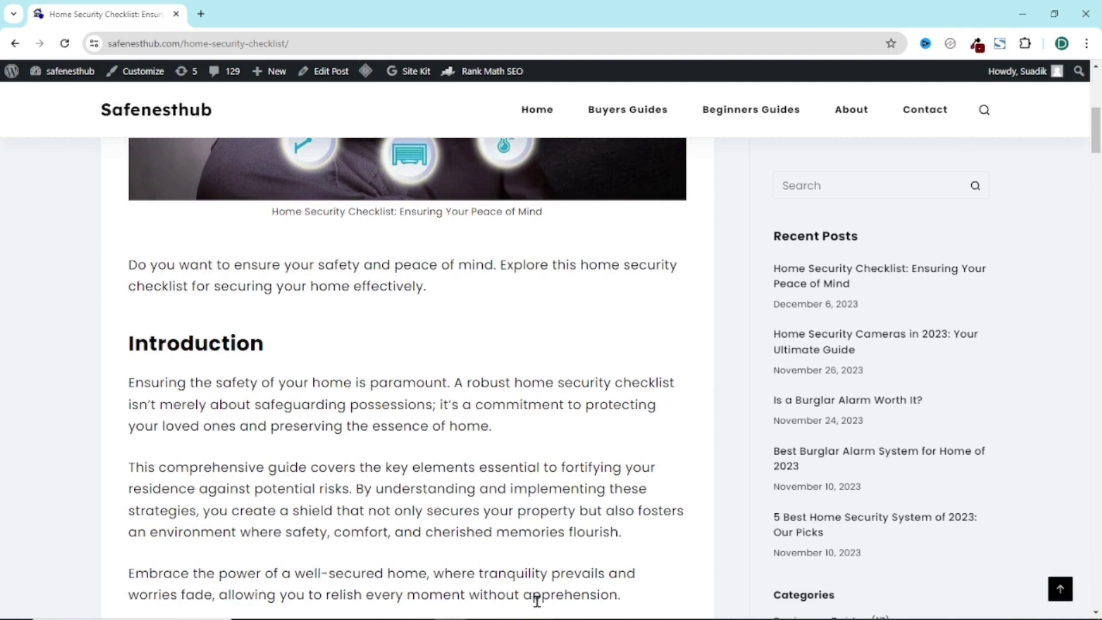
pyautogui.scroll(5, 454, 579)
pyautogui.scroll(-7, 459, 334)
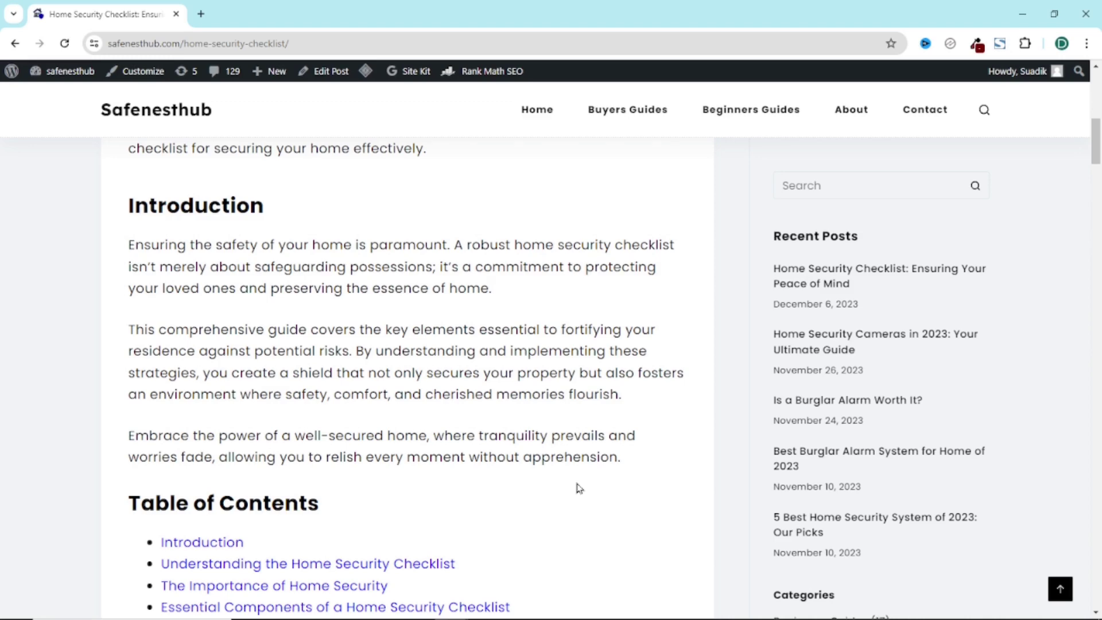
pyautogui.scroll(7, 579, 488)
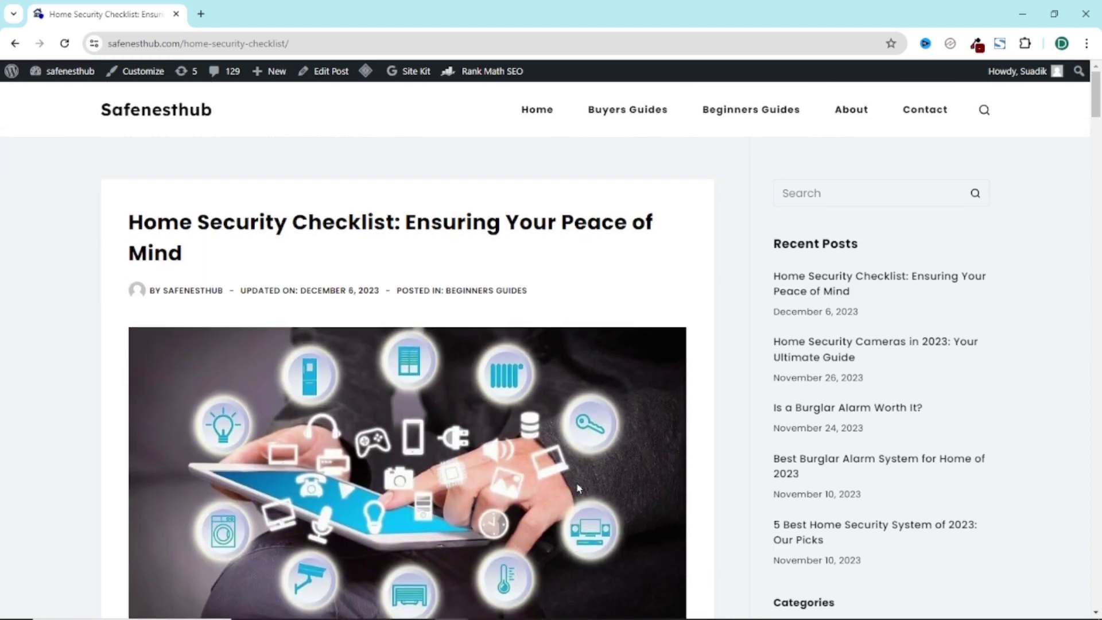